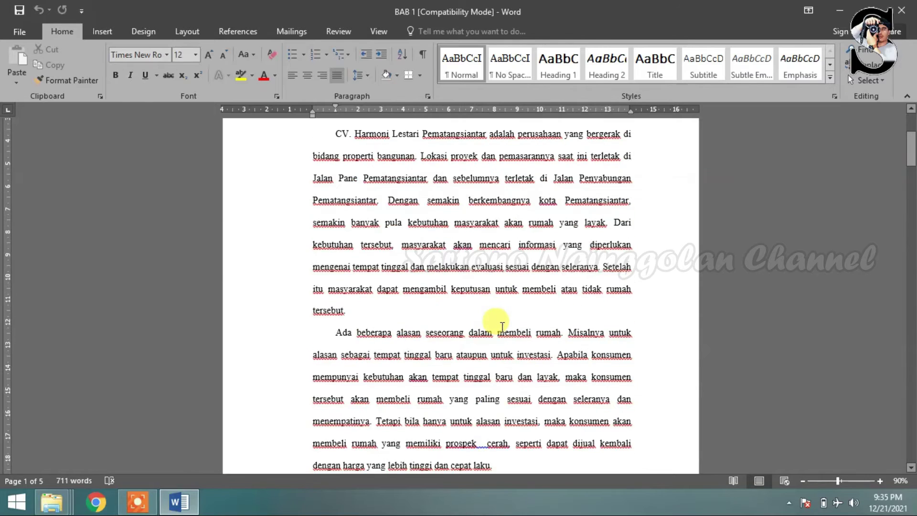
# Step: Examine the text and page number placement across the pages of the BAB 1 chapter
pyautogui.scroll(-5, 501, 334)
pyautogui.scroll(-4, 502, 335)
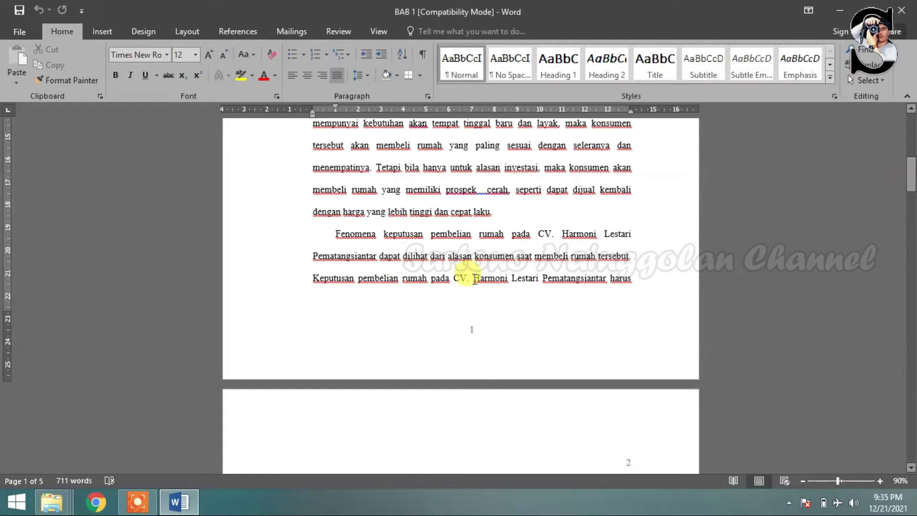
pyautogui.scroll(5, 528, 303)
pyautogui.scroll(3, 530, 310)
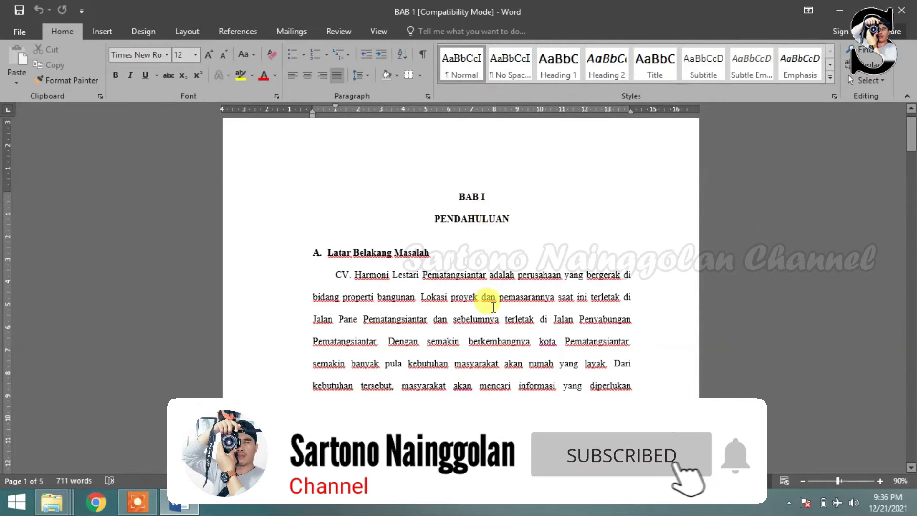
pyautogui.scroll(-7, 494, 306)
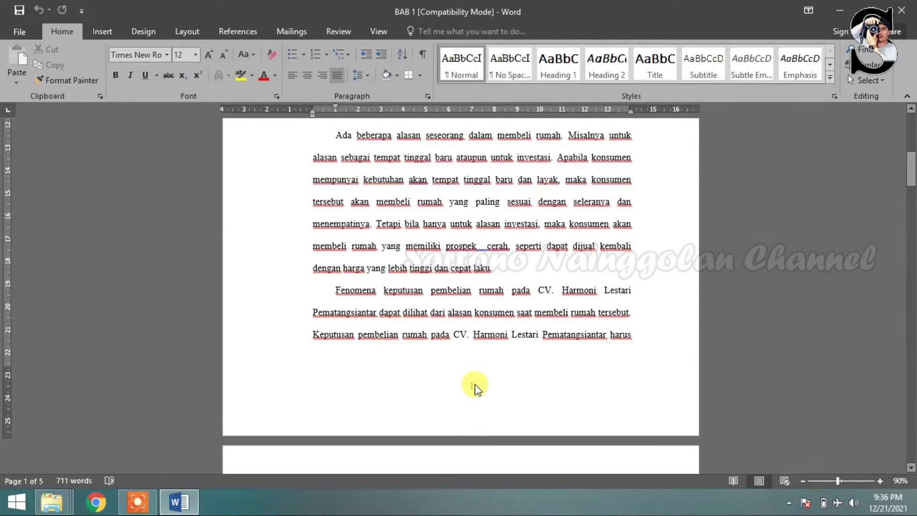
pyautogui.scroll(-3, 491, 361)
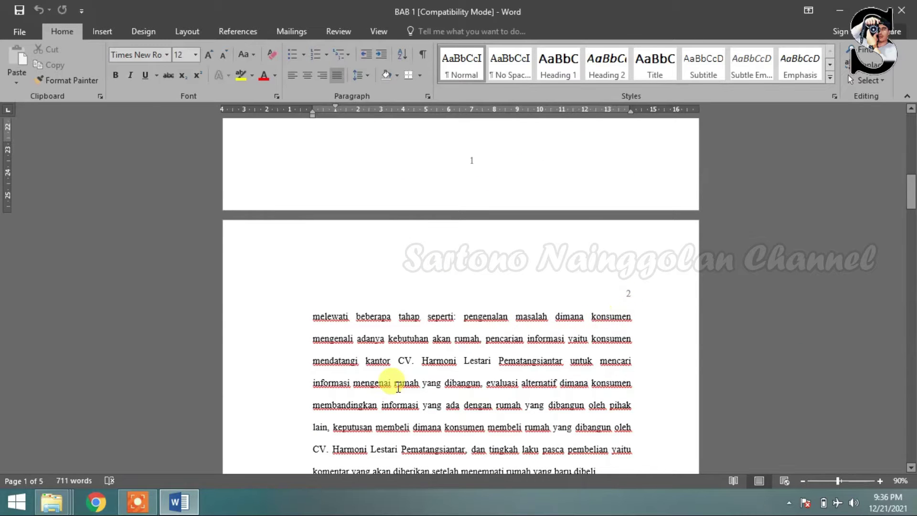
pyautogui.scroll(-4, 436, 354)
pyautogui.scroll(-6, 451, 365)
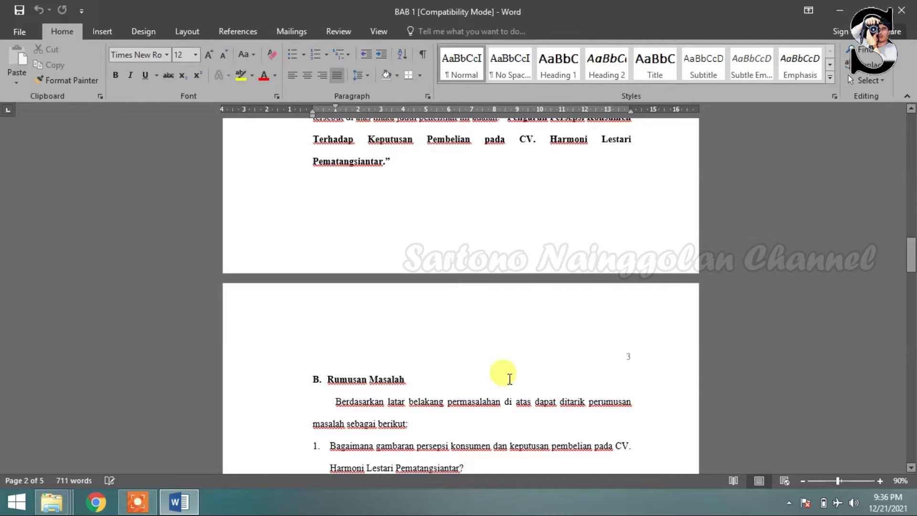
pyautogui.scroll(-4, 508, 377)
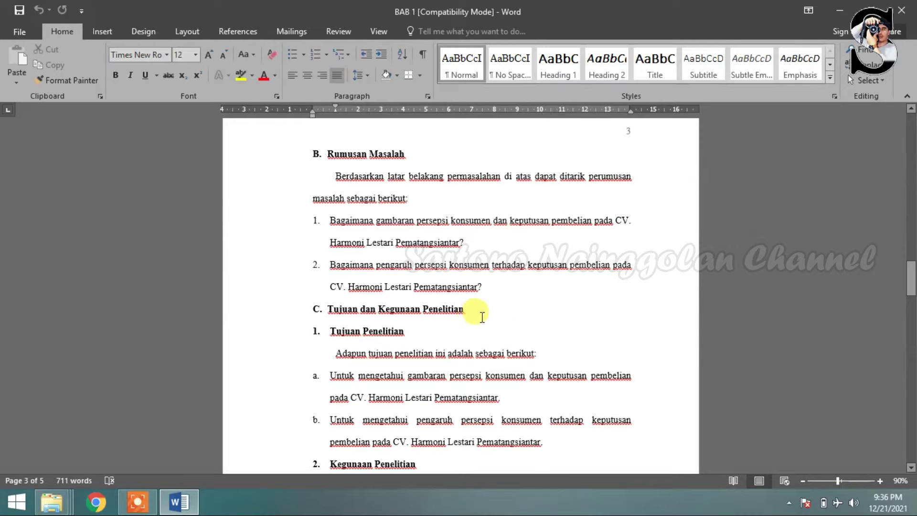
pyautogui.scroll(6, 483, 317)
# Step: Close the document and reopen BAB 1 from the SKRIPSI folder
pyautogui.click(901, 10)
pyautogui.click(391, 261)
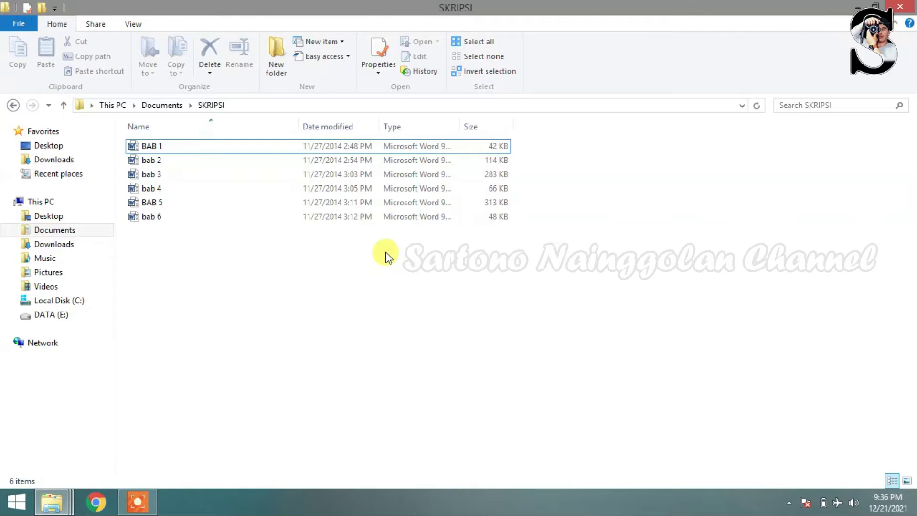
pyautogui.doubleClick(270, 148)
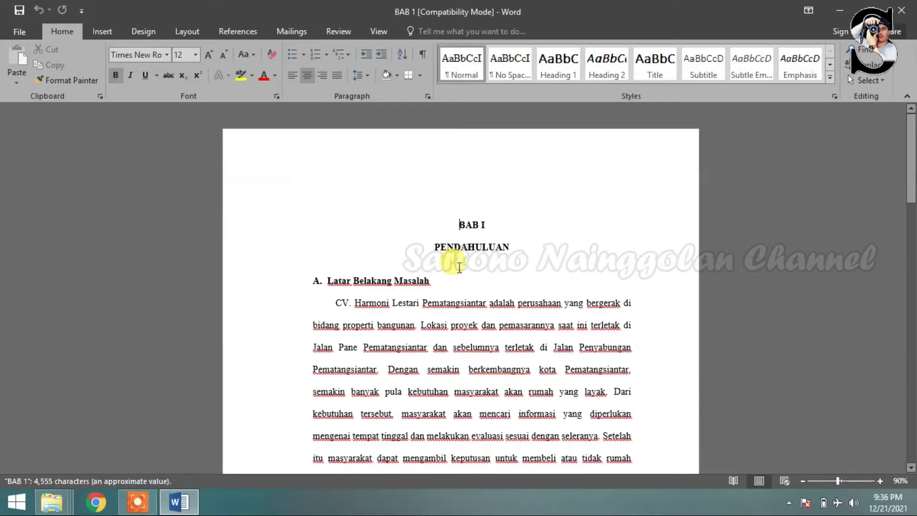
# Step: Insert a Next Page section break after the last sentence of the BAB 1 chapter
pyautogui.scroll(-10, 577, 298)
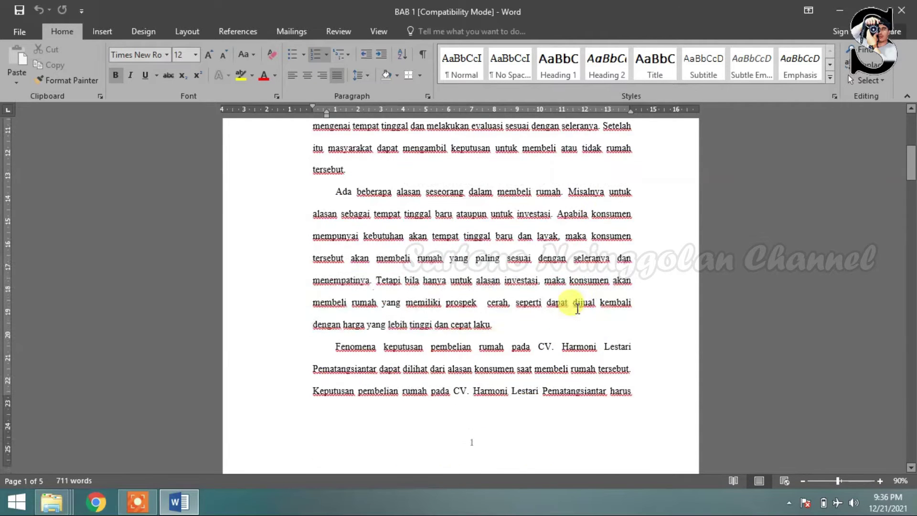
pyautogui.moveTo(909, 187); pyautogui.dragTo(910, 413)
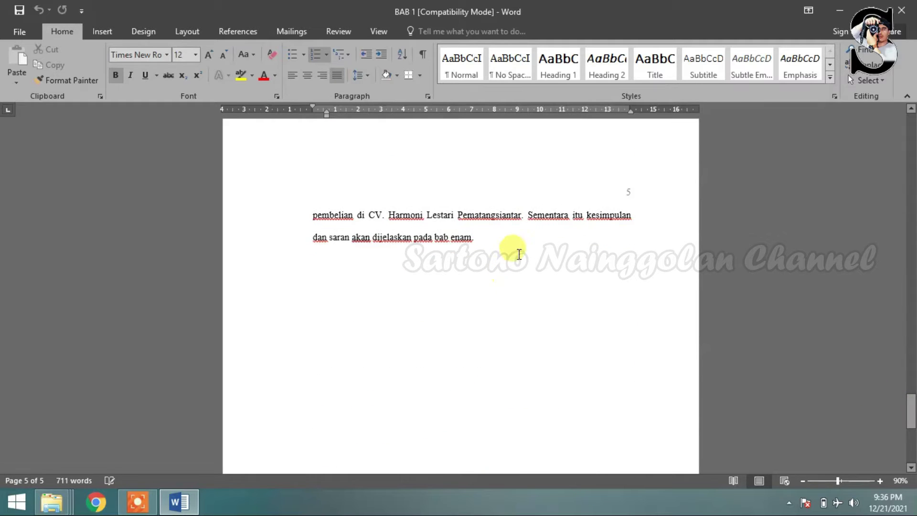
pyautogui.click(497, 258)
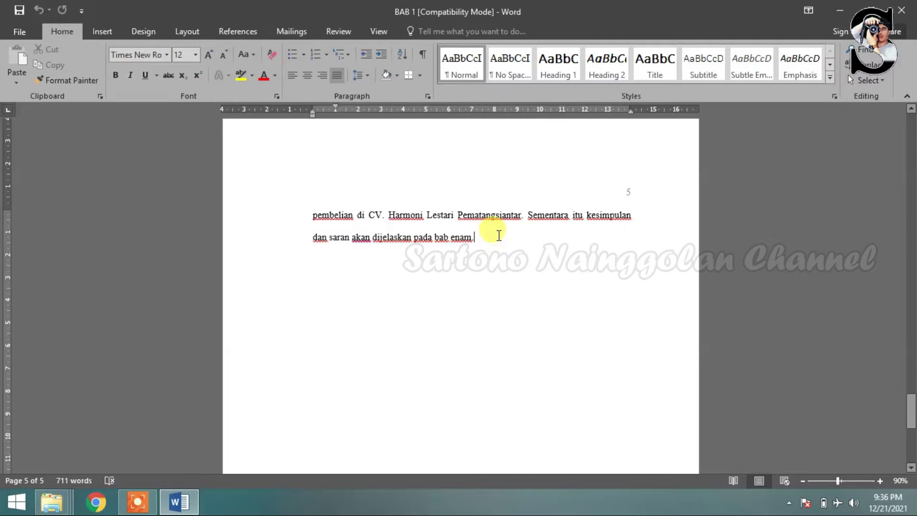
pyautogui.click(189, 31)
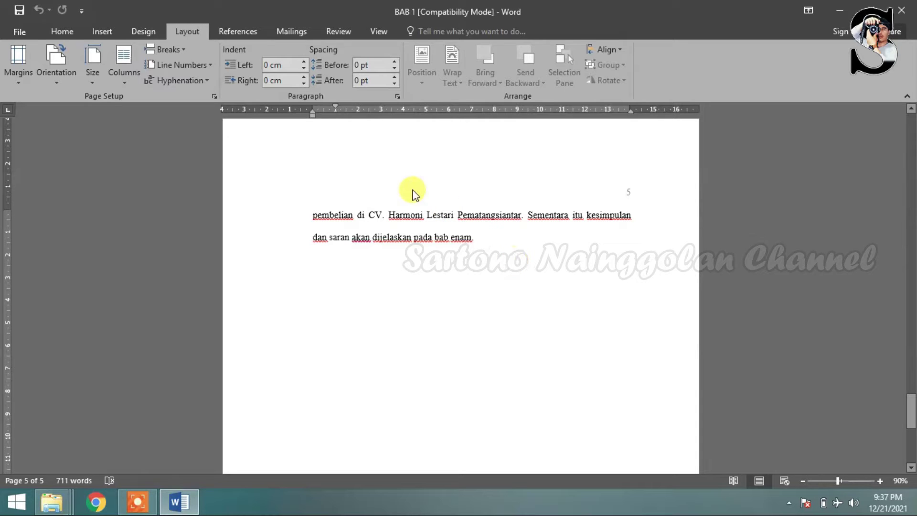
pyautogui.click(183, 50)
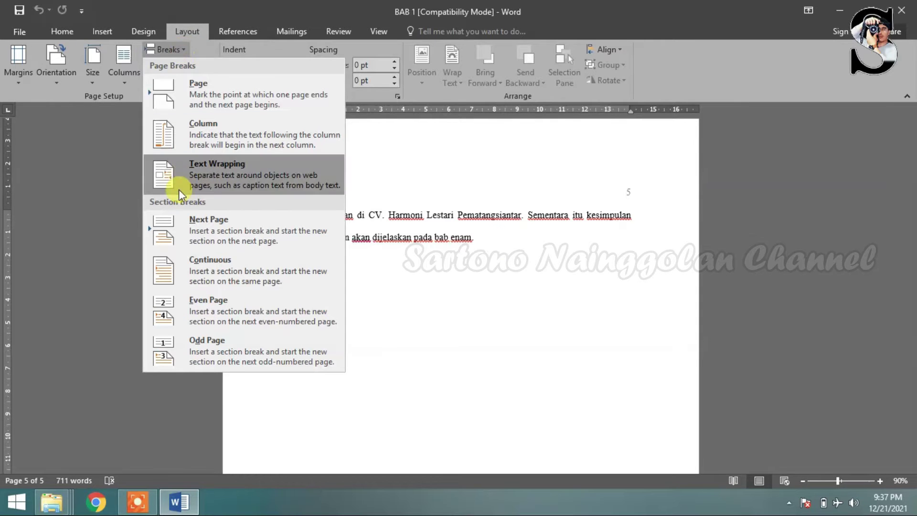
pyautogui.click(200, 235)
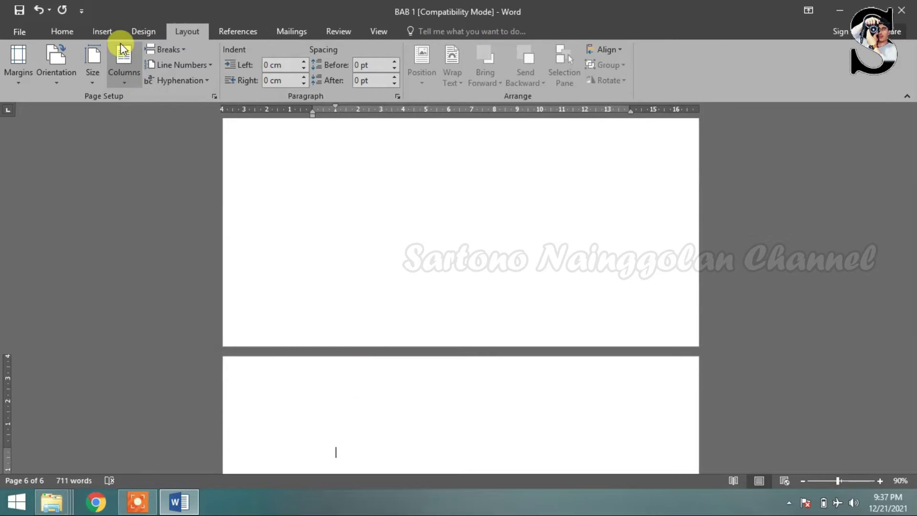
pyautogui.click(111, 32)
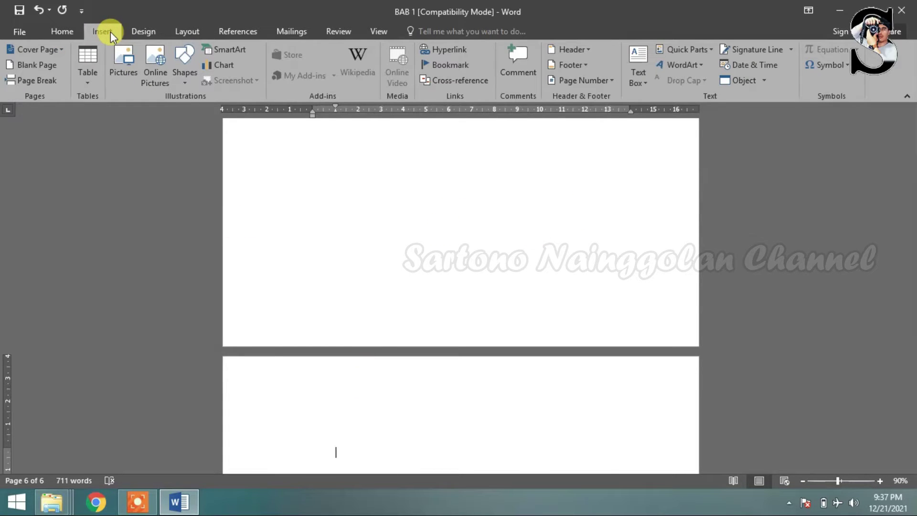
pyautogui.click(185, 32)
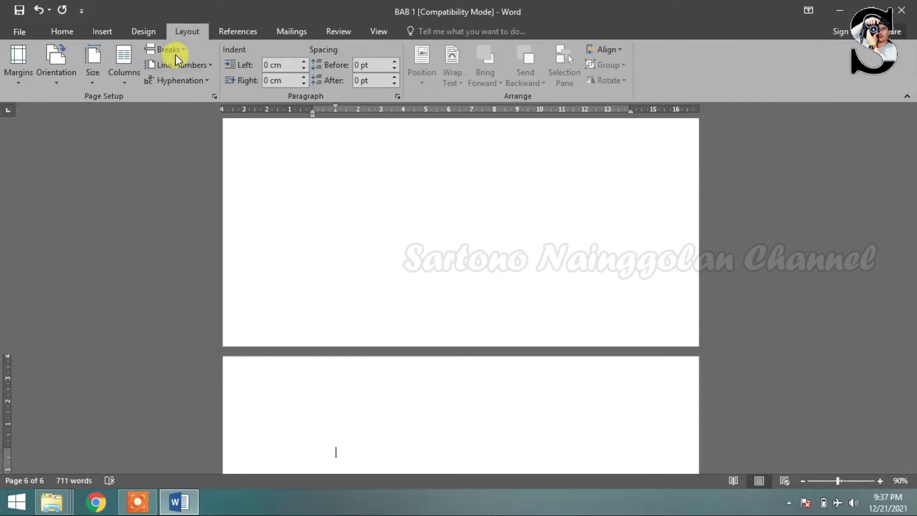
pyautogui.click(180, 53)
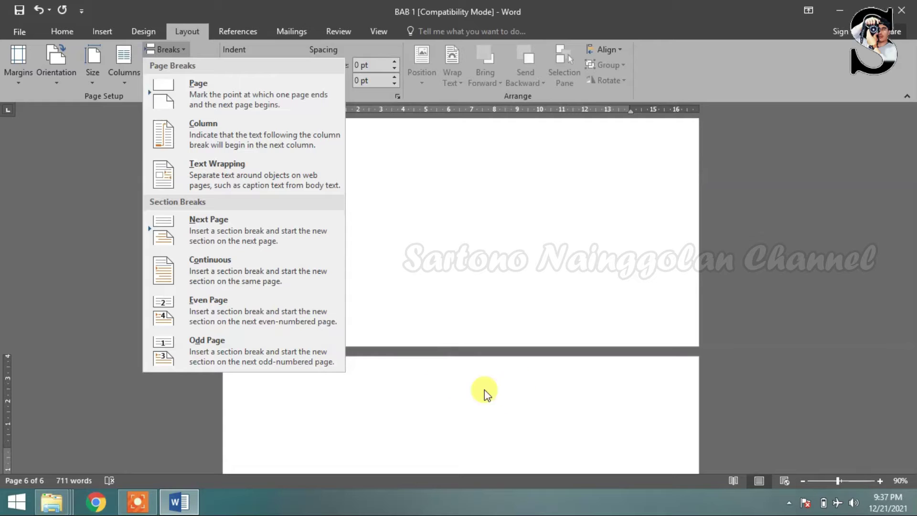
# Step: Insert the text of the file bab 2 from the SKRIPSI folder on the new page
pyautogui.click(111, 35)
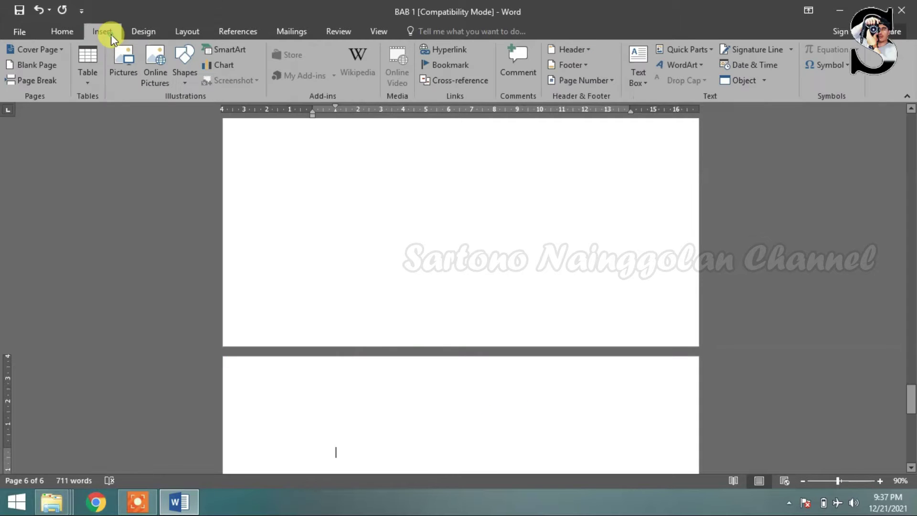
pyautogui.click(766, 85)
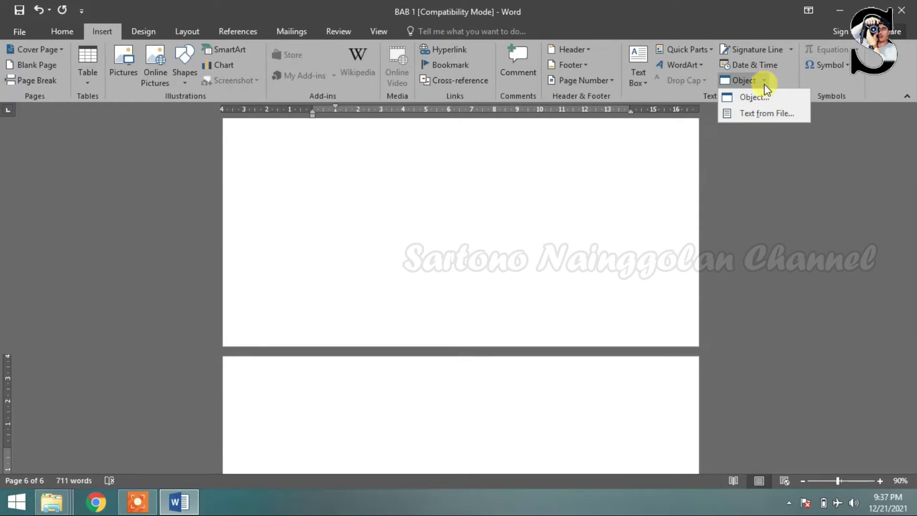
pyautogui.click(767, 115)
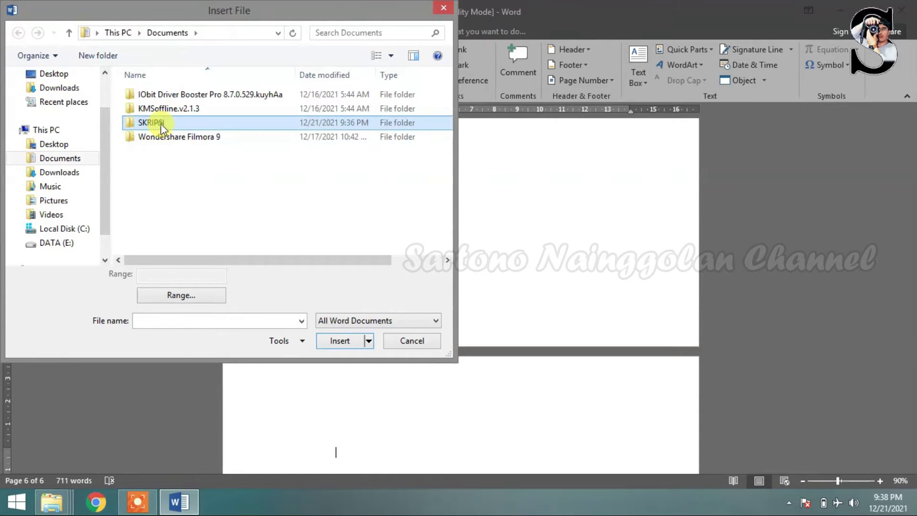
pyautogui.doubleClick(148, 123)
pyautogui.click(197, 194)
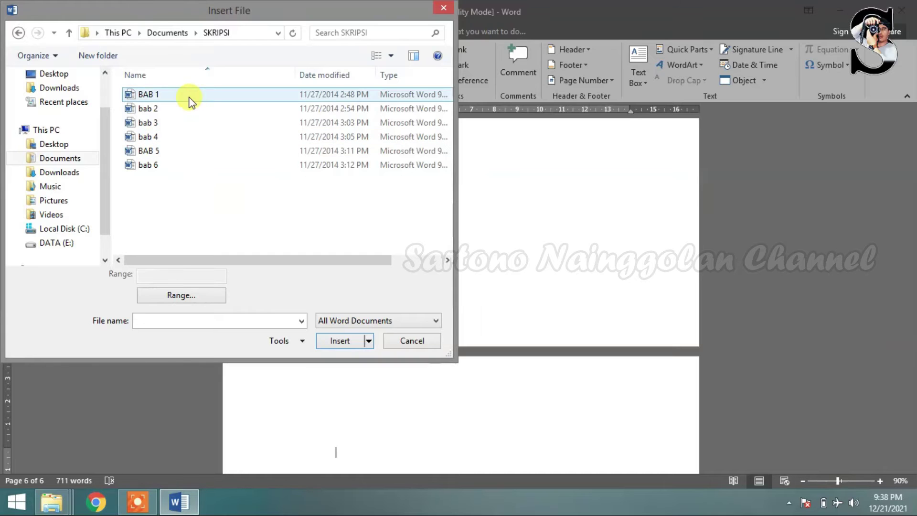
pyautogui.click(180, 108)
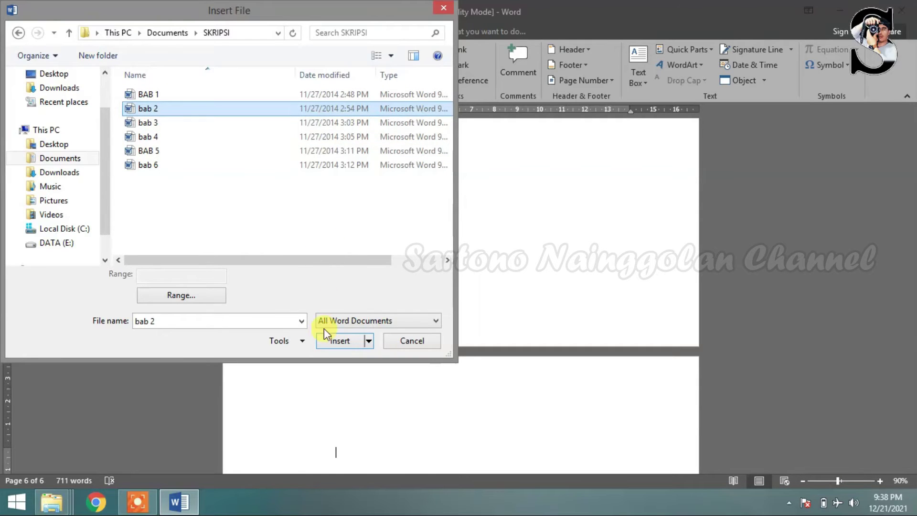
pyautogui.click(339, 341)
# Step: Check the inserted BAB II chapter and how its page numbers continue from the end of chapter one
pyautogui.scroll(5, 533, 266)
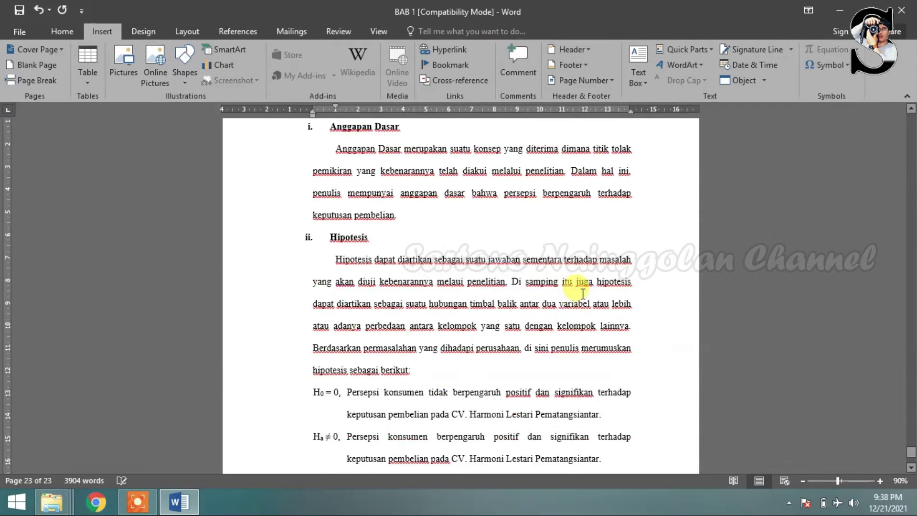
pyautogui.moveTo(911, 447); pyautogui.dragTo(910, 185)
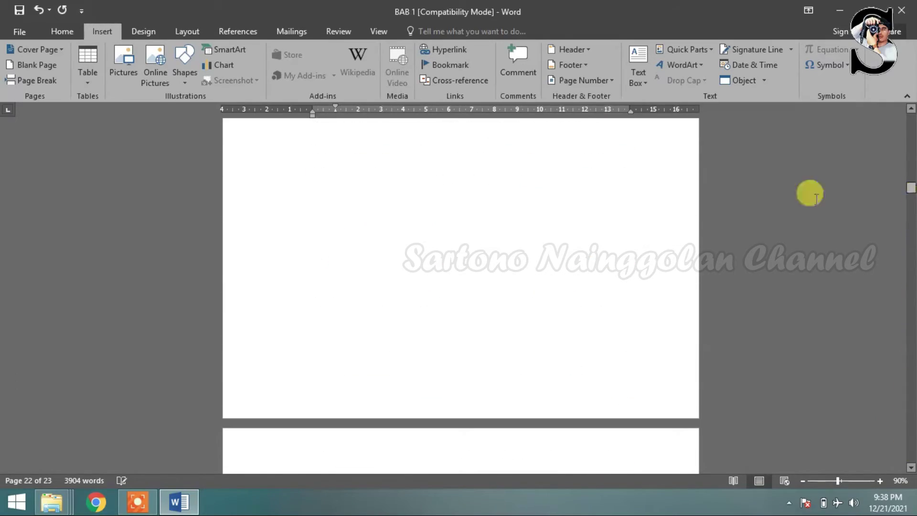
pyautogui.scroll(2, 644, 217)
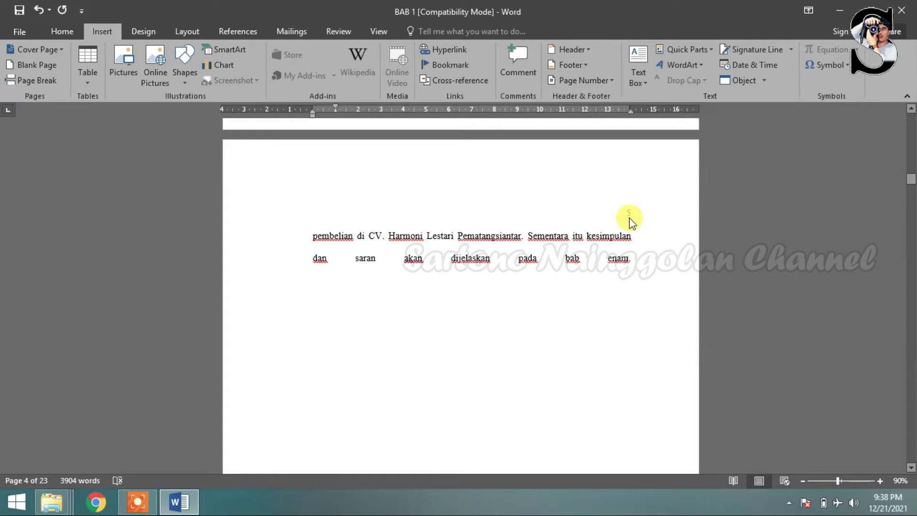
pyautogui.scroll(-9, 630, 222)
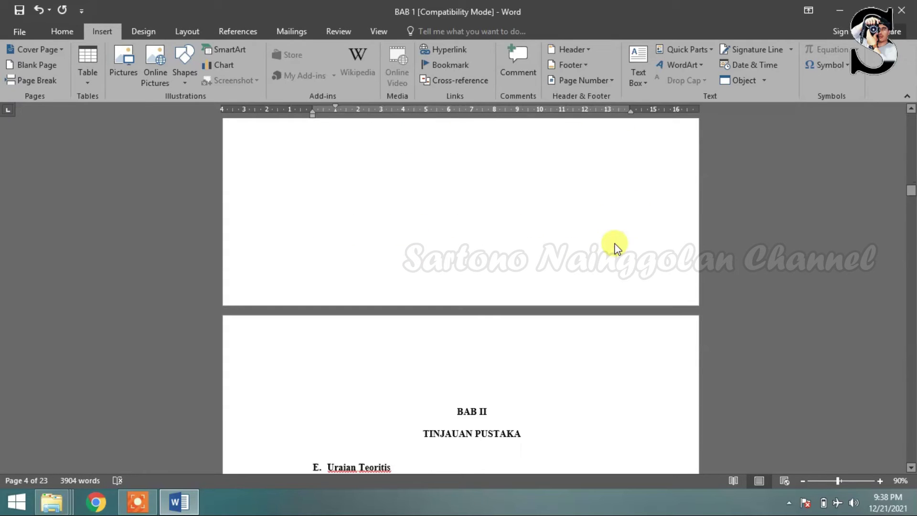
pyautogui.scroll(-3, 599, 253)
pyautogui.click(490, 227)
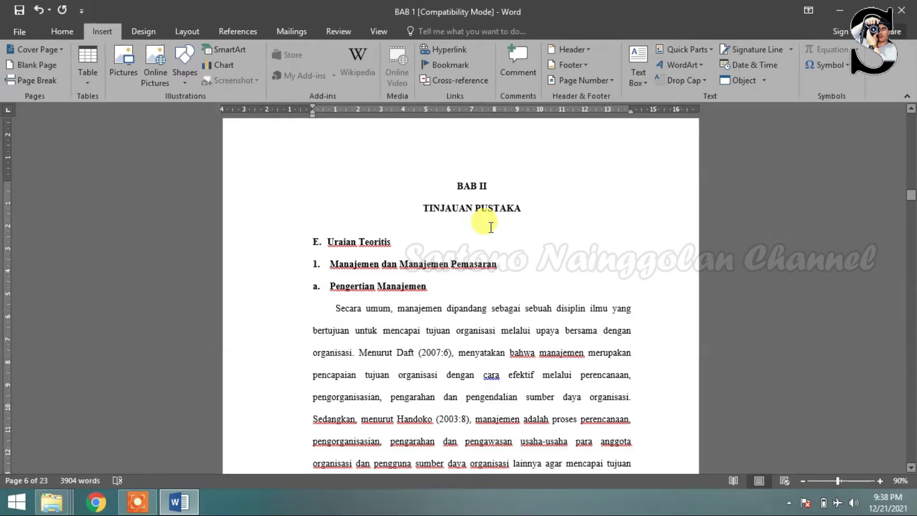
pyautogui.scroll(-3, 491, 229)
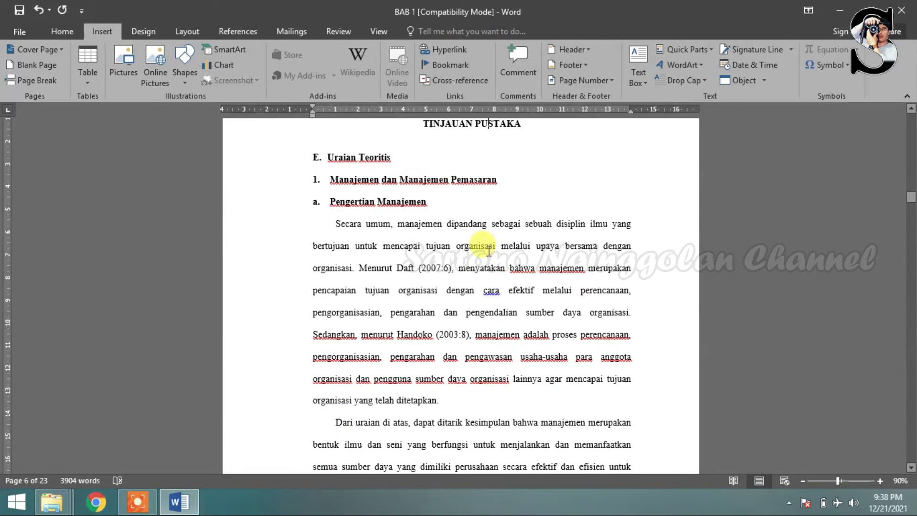
pyautogui.scroll(-5, 487, 260)
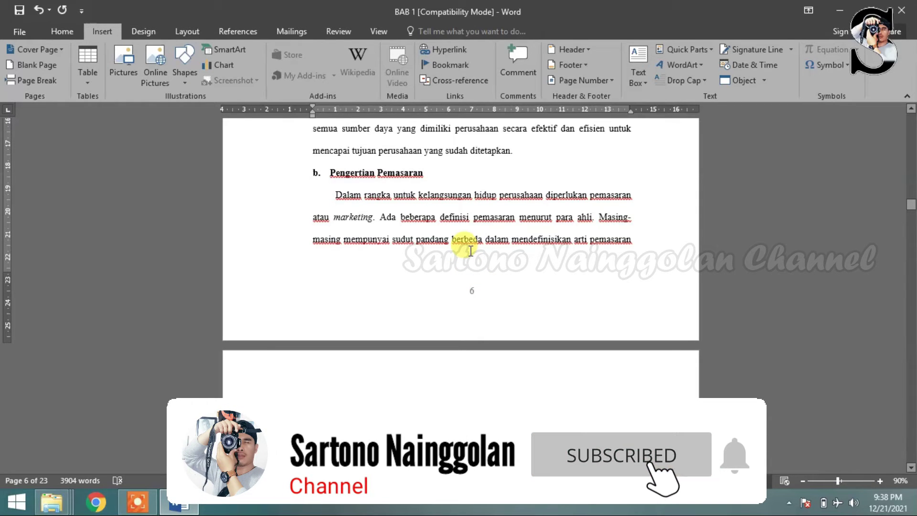
pyautogui.scroll(-2, 474, 297)
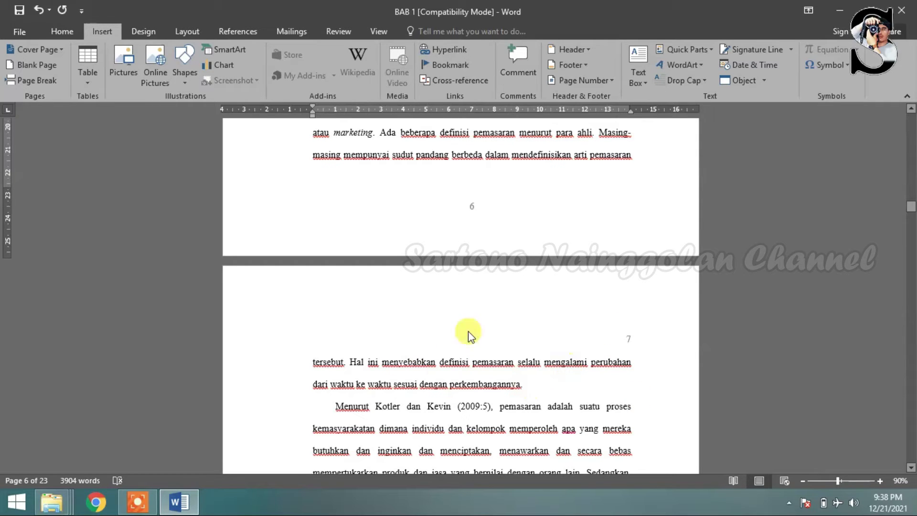
pyautogui.moveTo(644, 379); pyautogui.dragTo(603, 365)
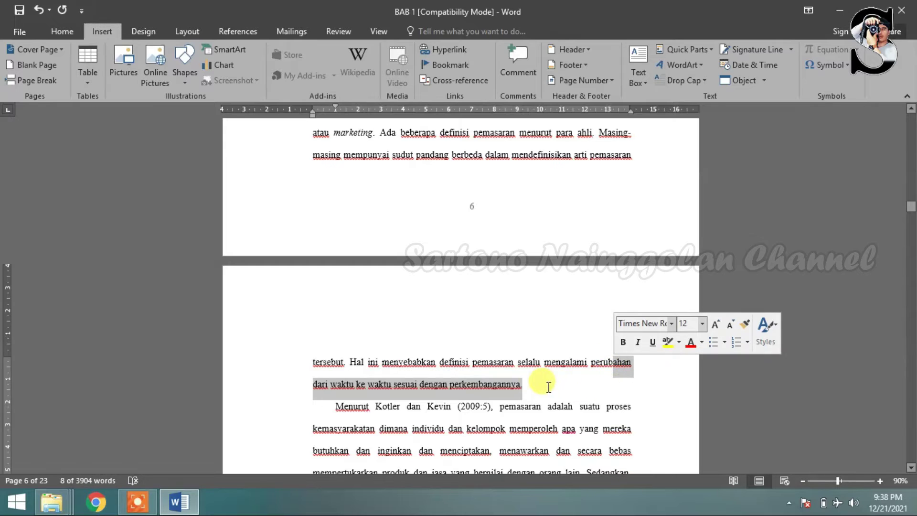
pyautogui.click(537, 388)
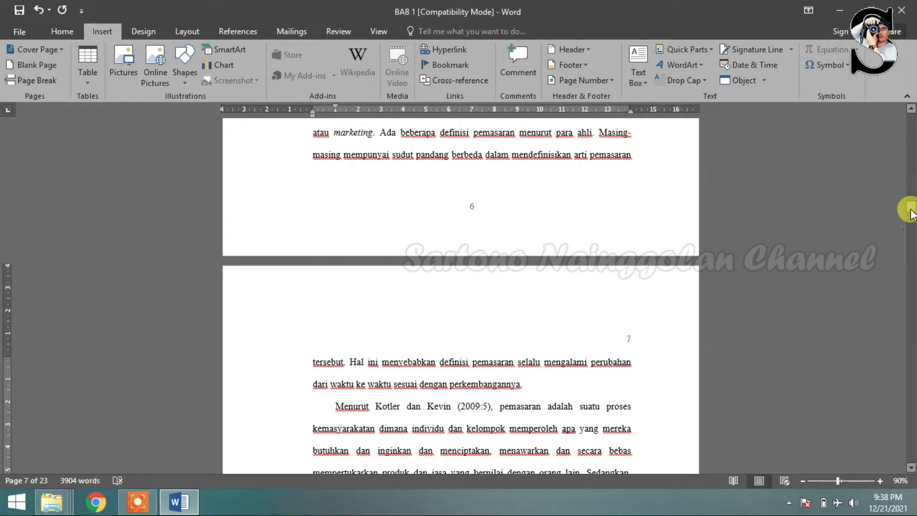
pyautogui.scroll(10, 907, 234)
# Step: Insert a Next Page section break after the final hypothesis line of the BAB II chapter
pyautogui.moveTo(910, 216); pyautogui.dragTo(910, 456)
pyautogui.scroll(-3, 528, 346)
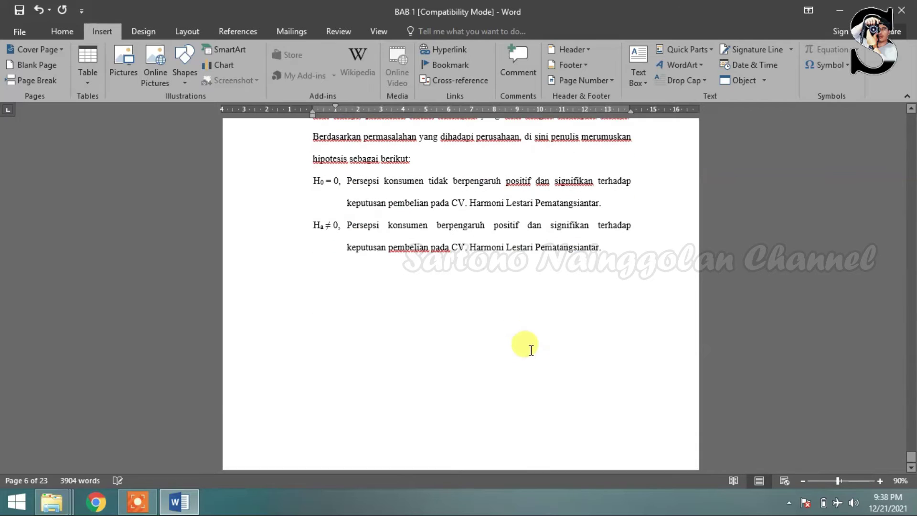
pyautogui.click(618, 244)
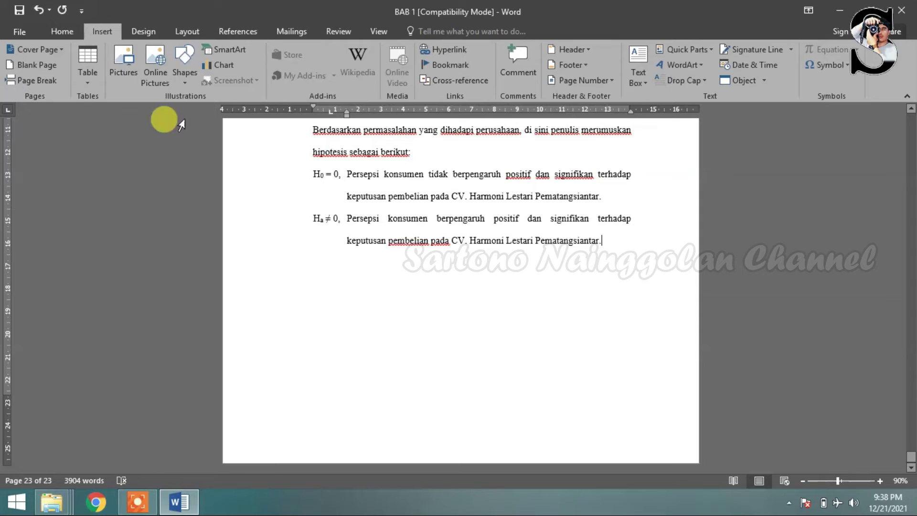
pyautogui.click(190, 31)
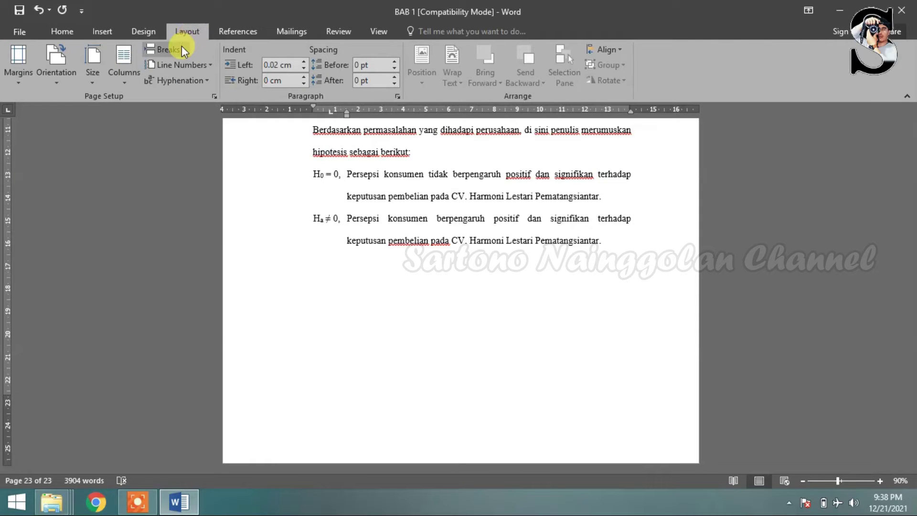
pyautogui.click(182, 50)
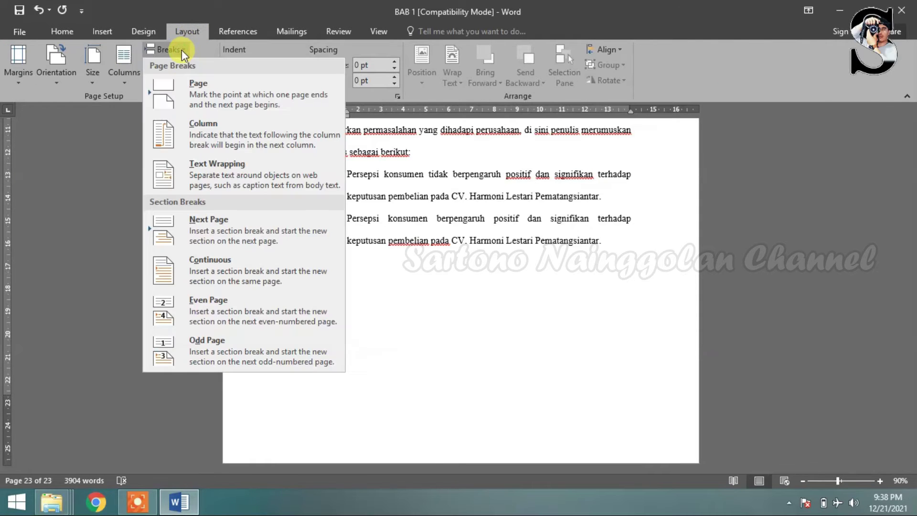
pyautogui.click(221, 227)
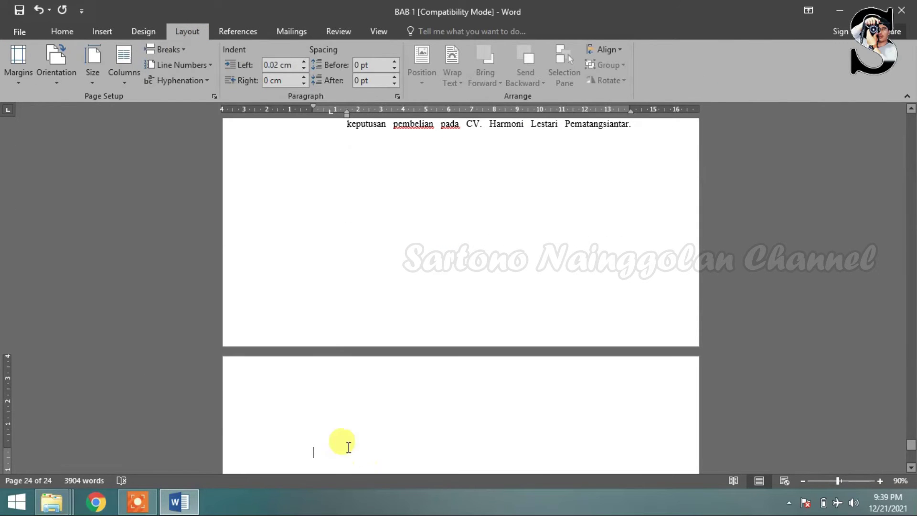